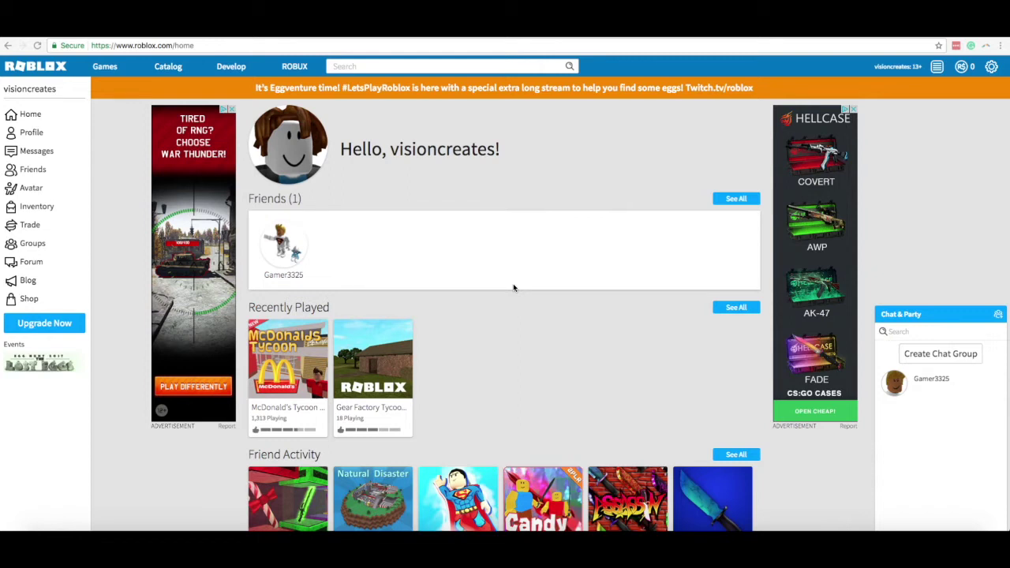
Step: Launch the recently played McDonald's Tycoon game and get past the browser's prompt while it loads
left_click(308, 350)
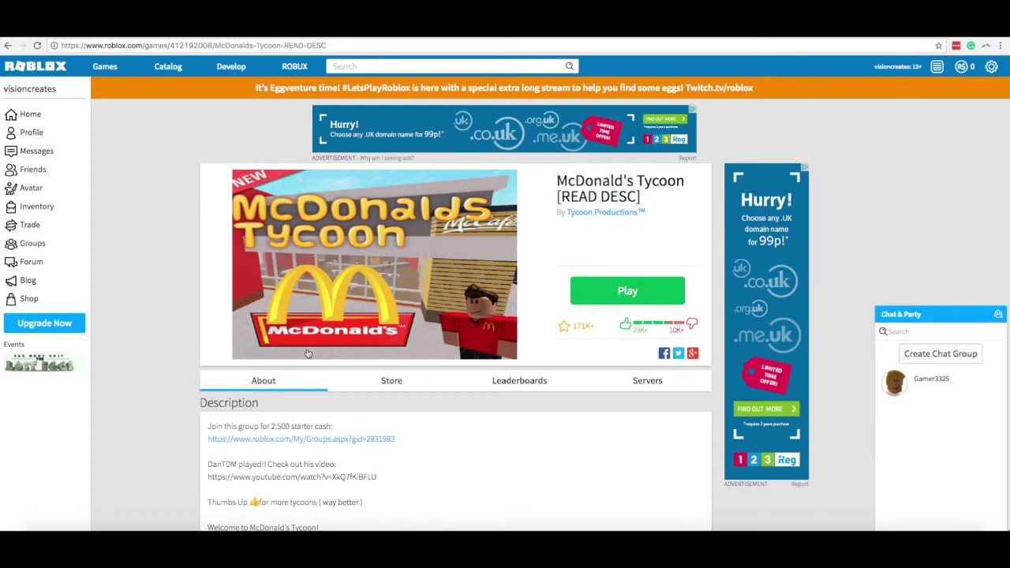
left_click(624, 294)
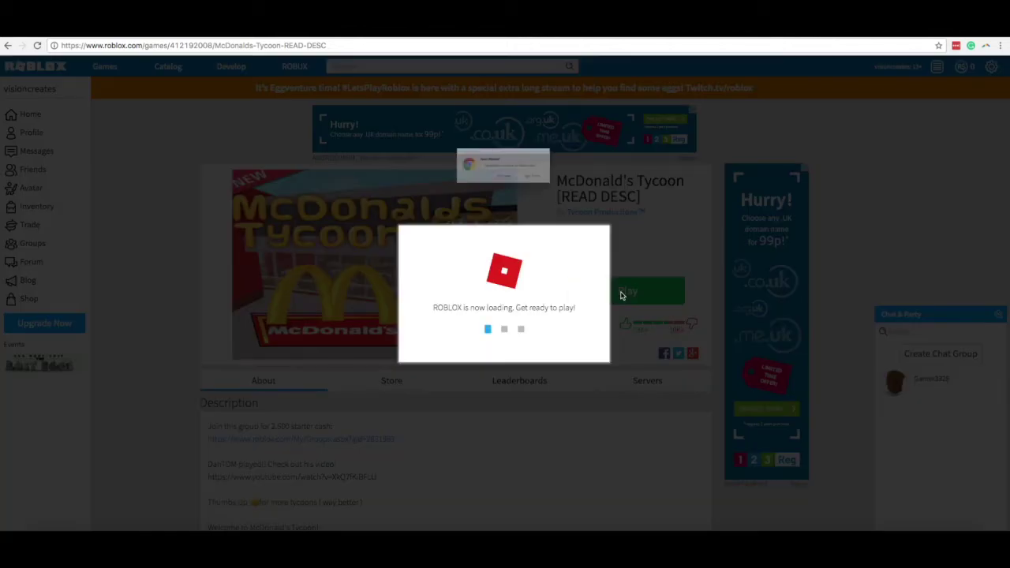
left_click(571, 190)
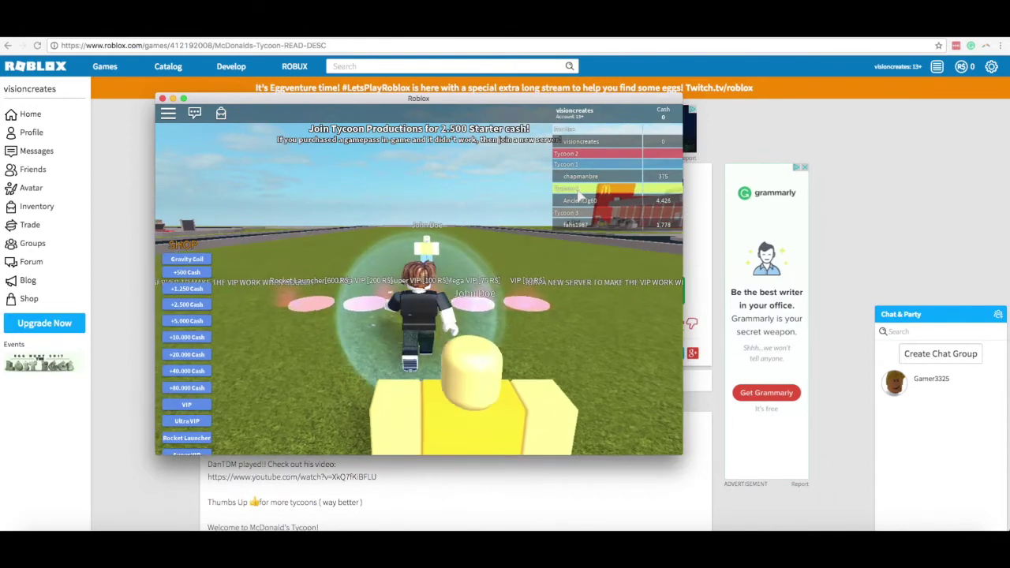
Step: Walk the character forward over the Ultra VIP pad and decline the offer to buy more ROBUX
key("w")
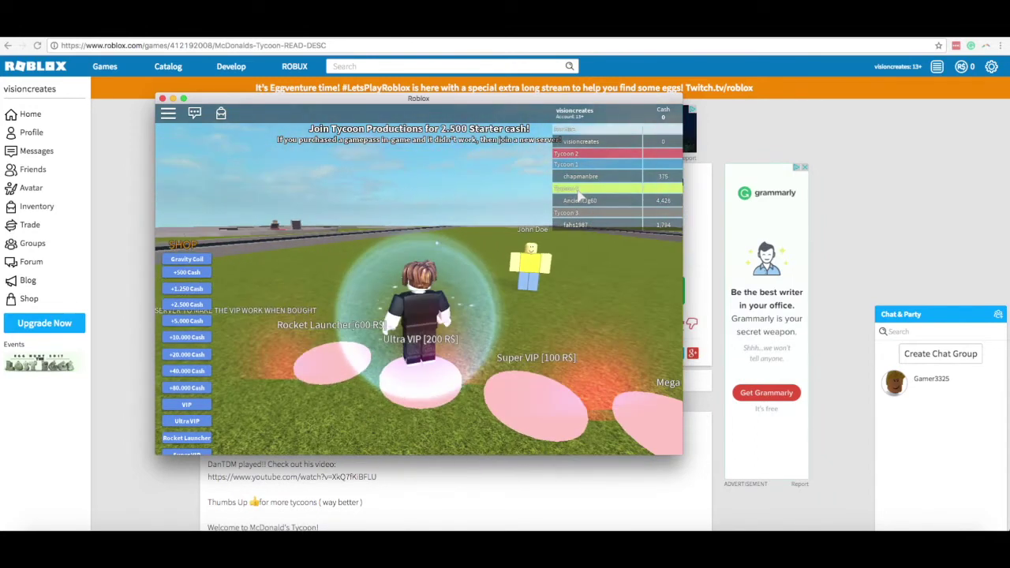
key("w")
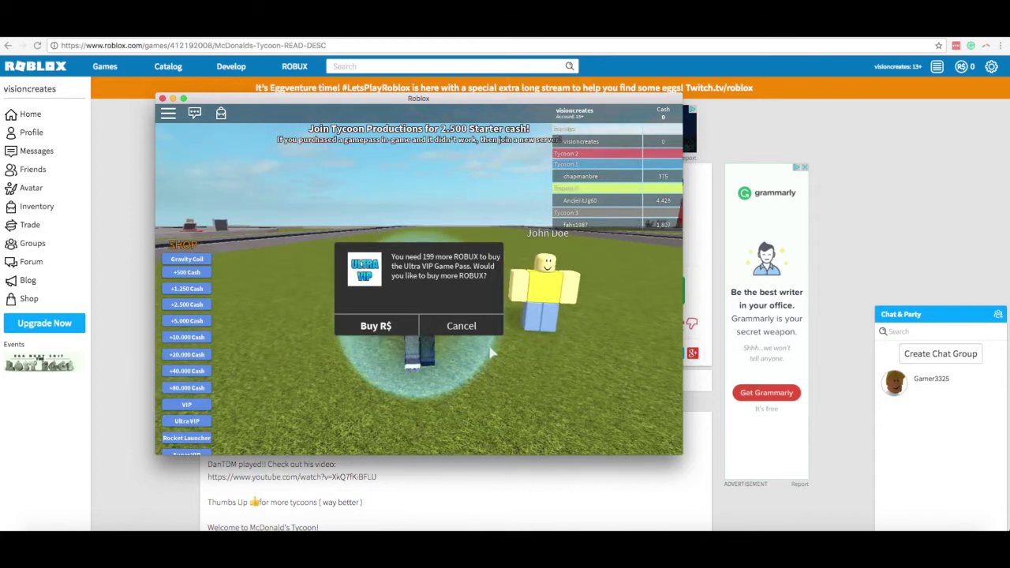
left_click(464, 330)
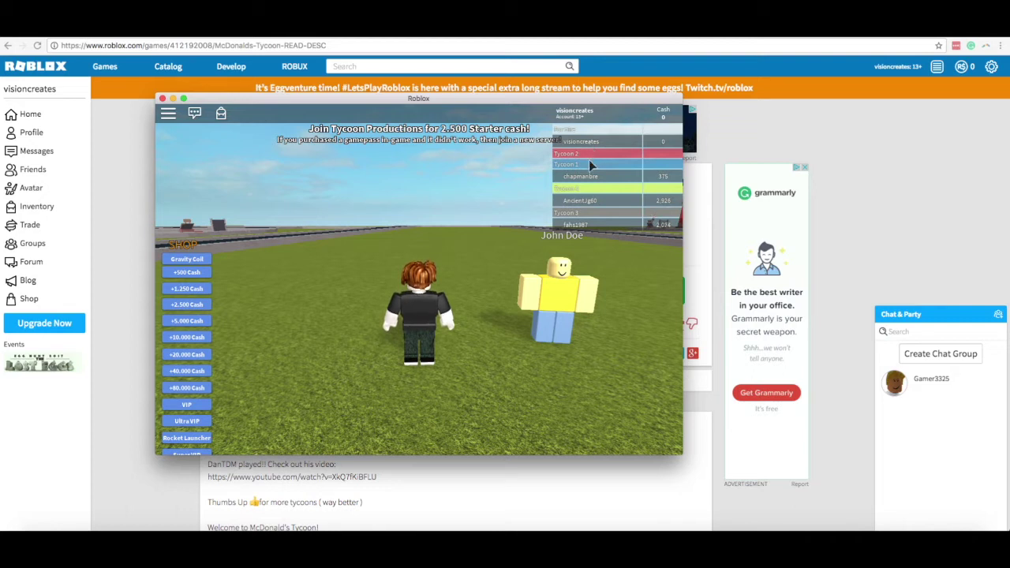
Step: Open the abuse report form for the last listed player, review its player and abuse type choices, and resume the game without submitting
left_click(579, 226)
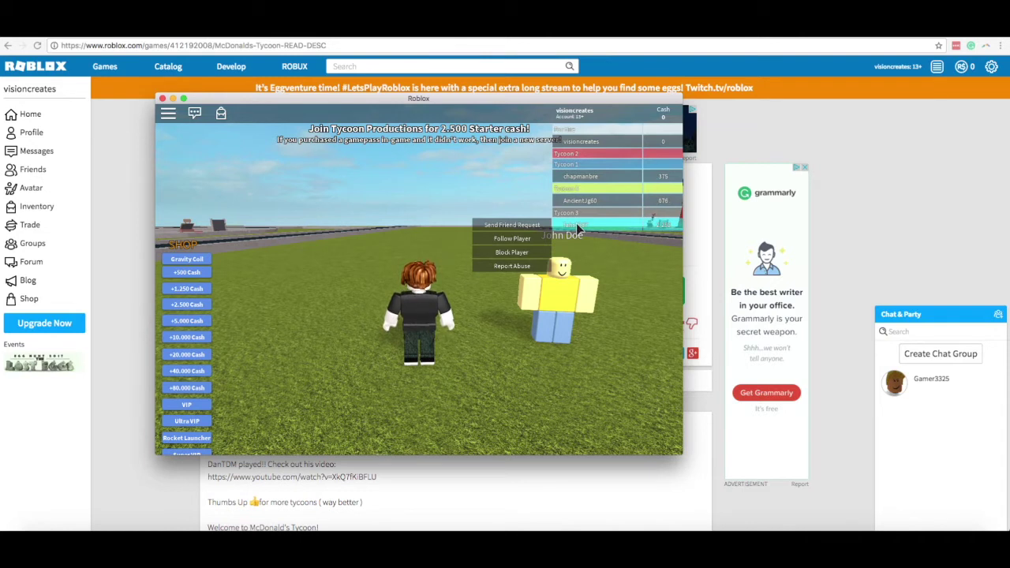
left_click(521, 266)
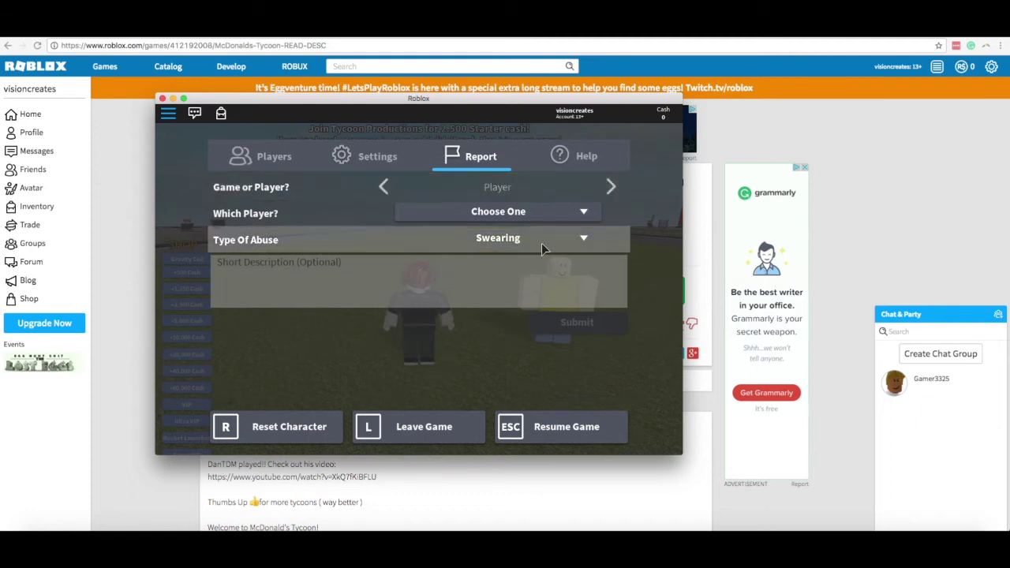
left_click(558, 221)
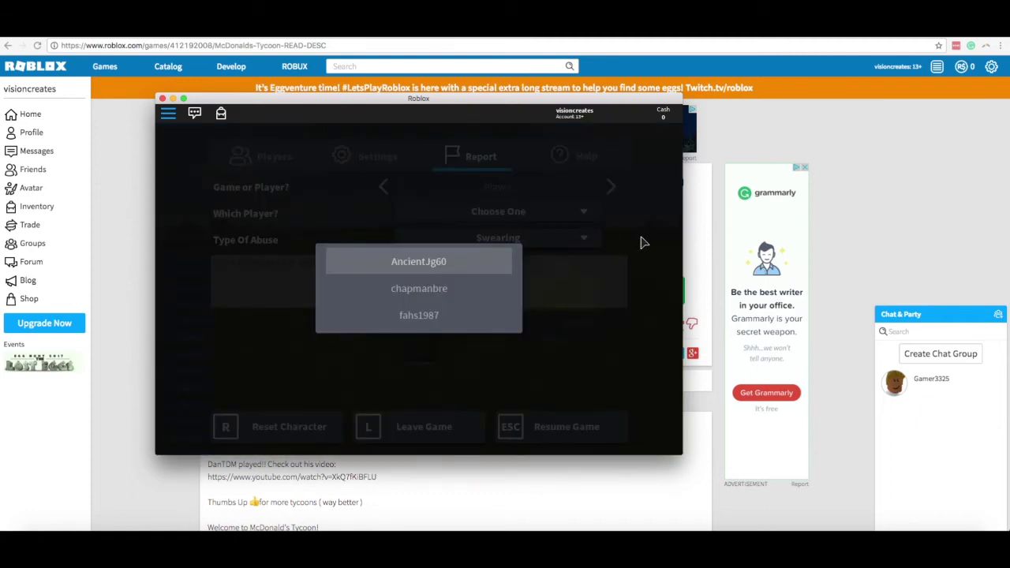
left_click(641, 239)
left_click(561, 235)
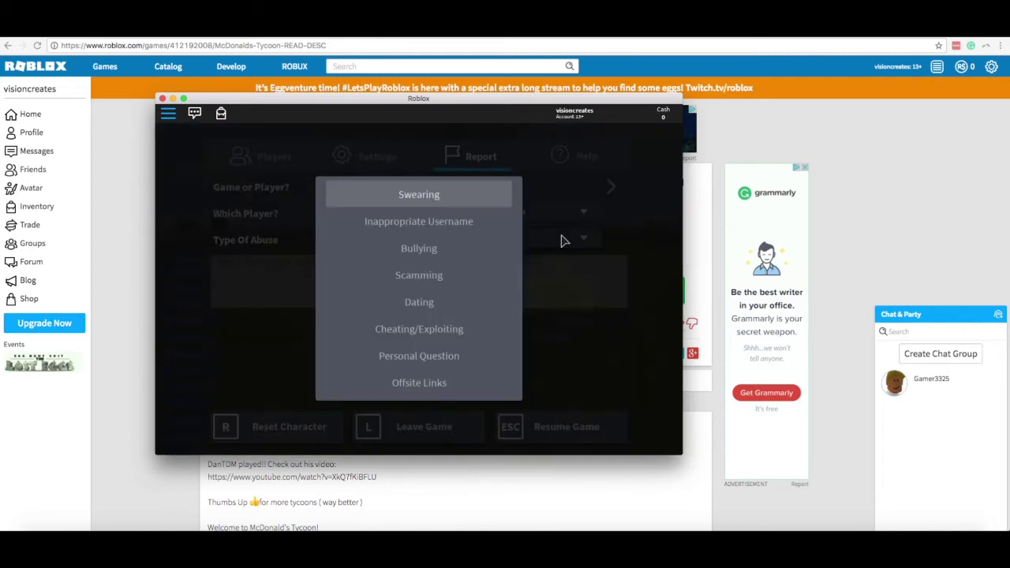
left_click(564, 267)
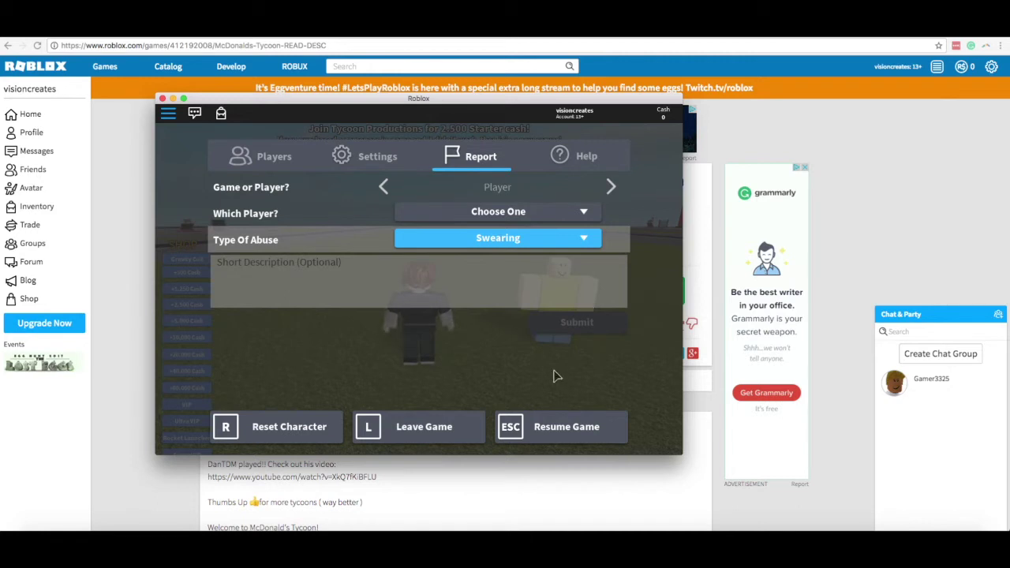
left_click(567, 429)
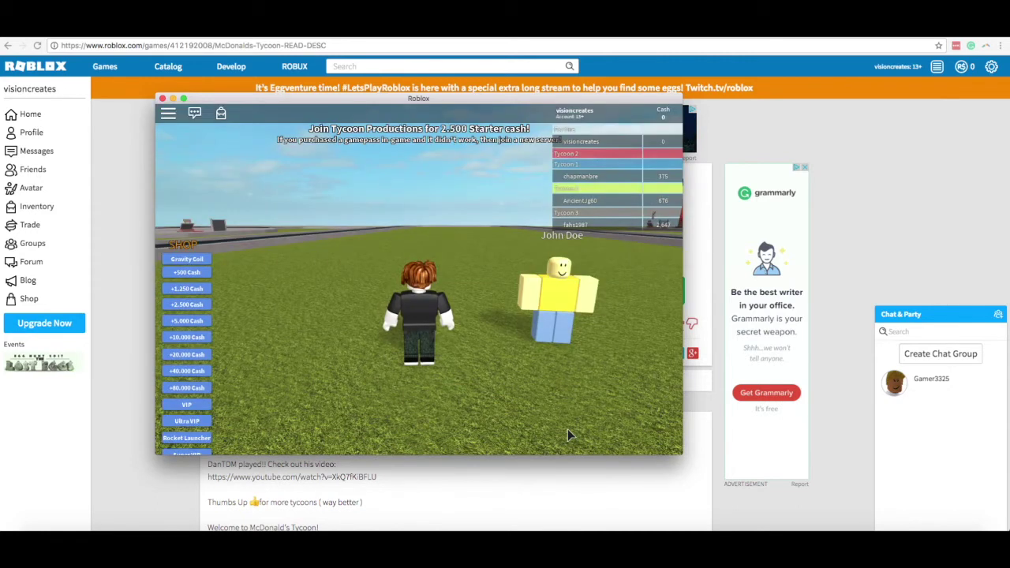
Step: Show the in-game chat and send the message "hello players"
left_click(197, 115)
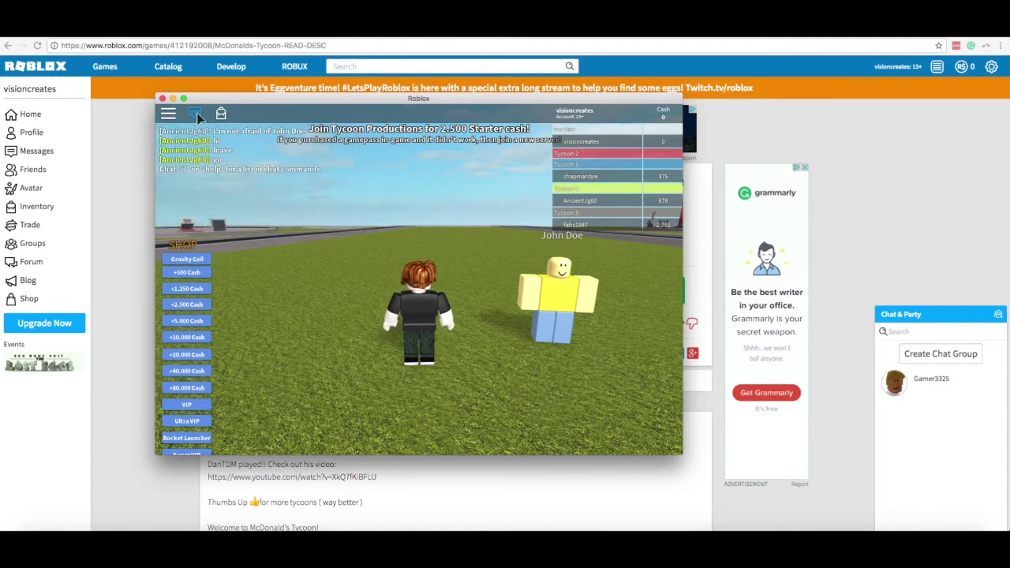
mouse_move(220, 188)
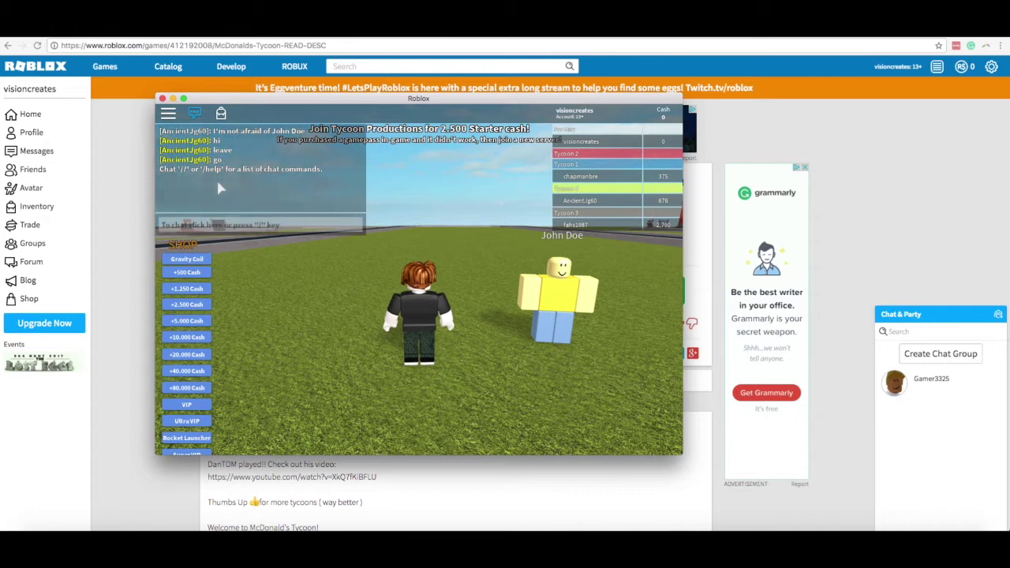
left_click(247, 226)
type("h")
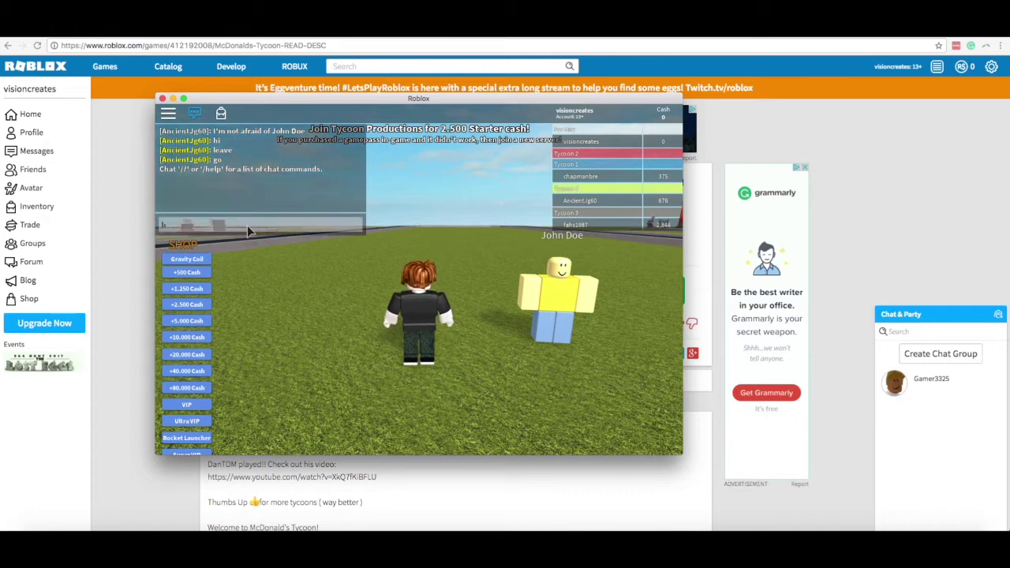
type("ello players")
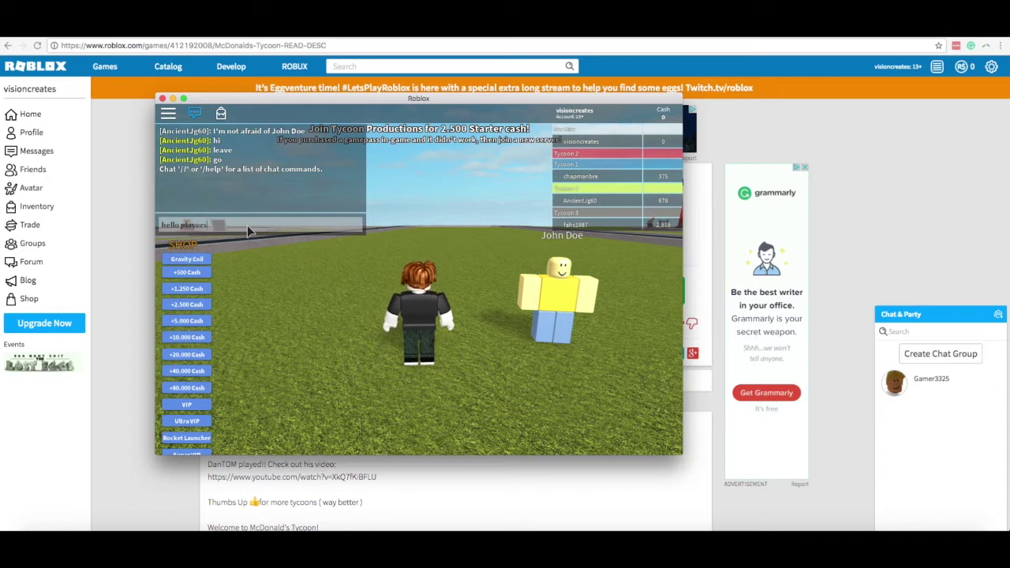
key("Return")
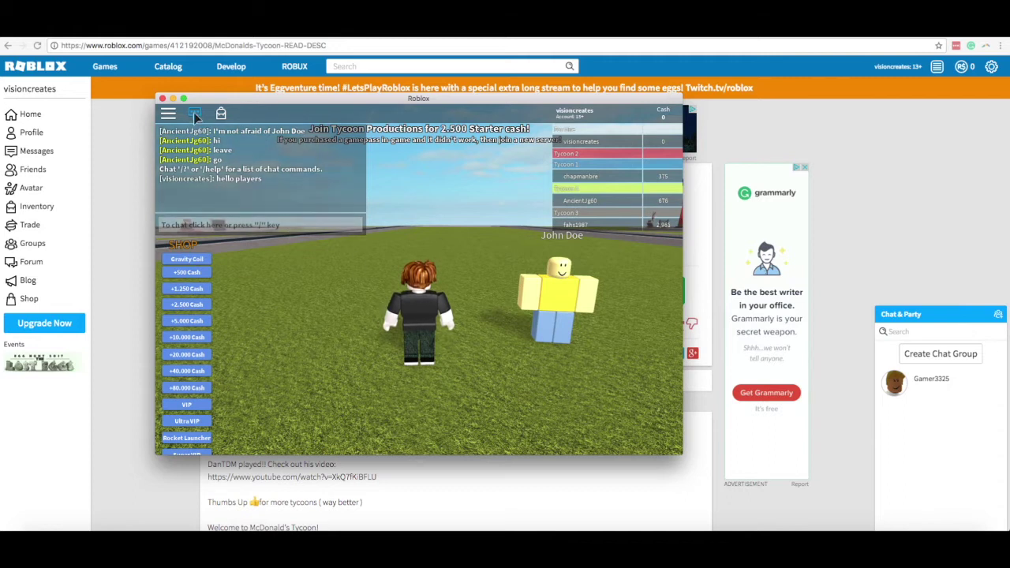
Step: Leave the McDonald's Tycoon game and confirm leaving
left_click(168, 115)
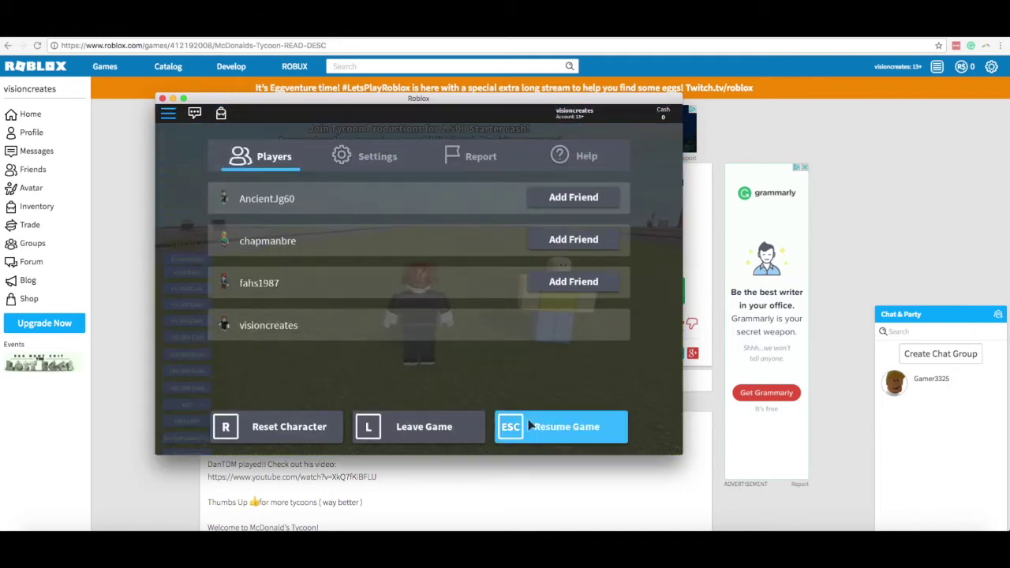
left_click(454, 438)
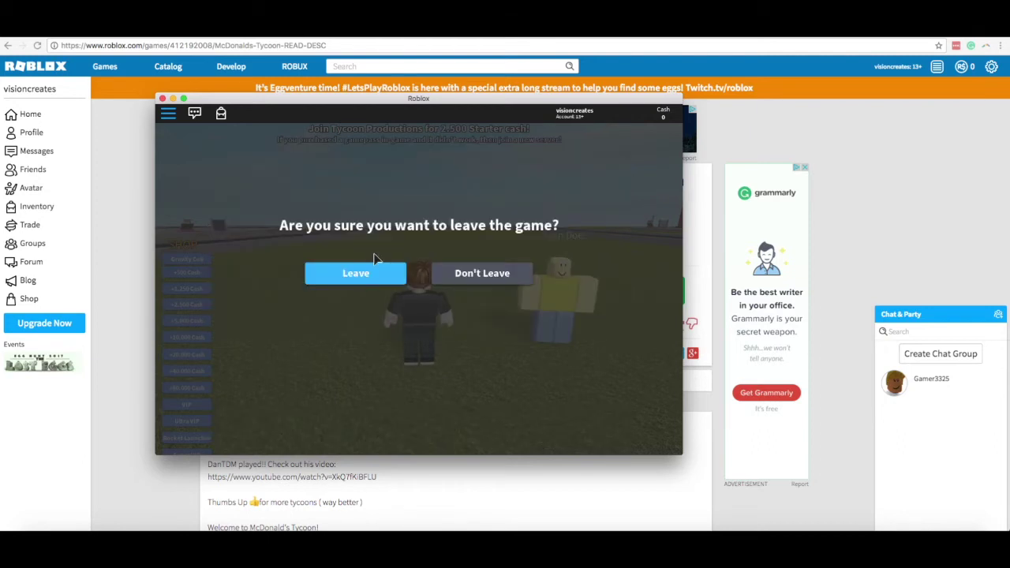
left_click(367, 276)
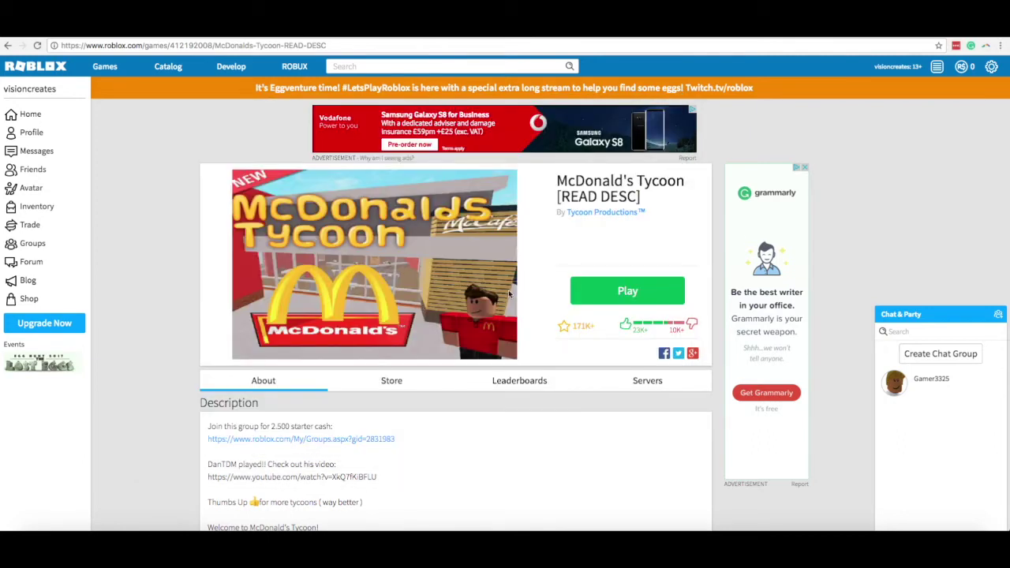
Step: Open the privacy section of the account settings
left_click(993, 68)
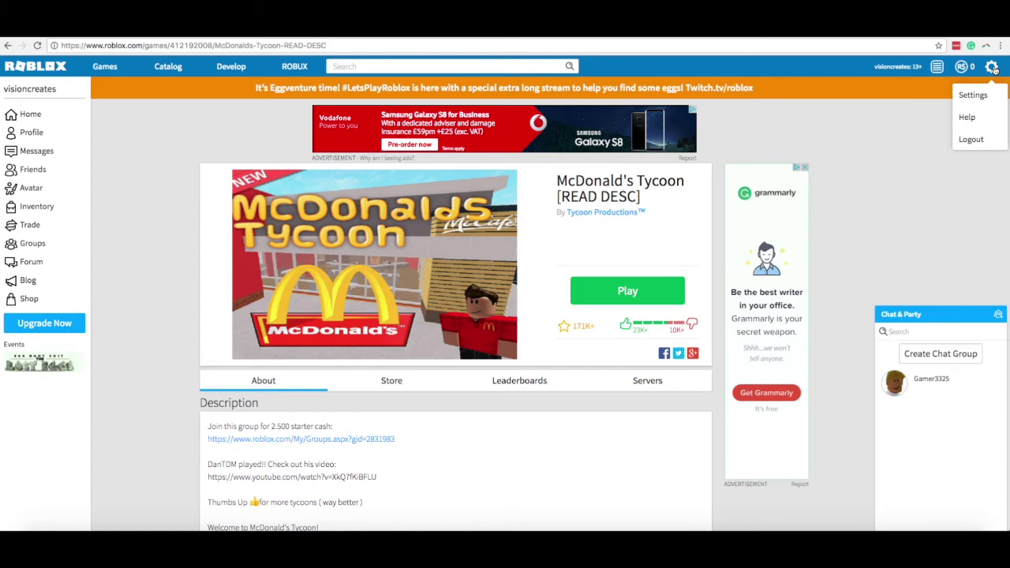
left_click(972, 96)
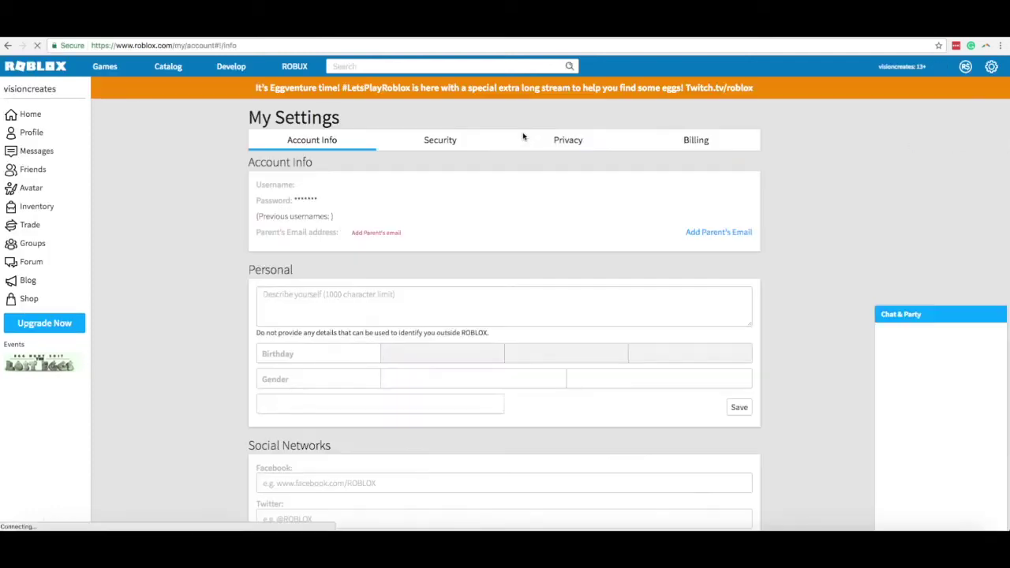
left_click(556, 141)
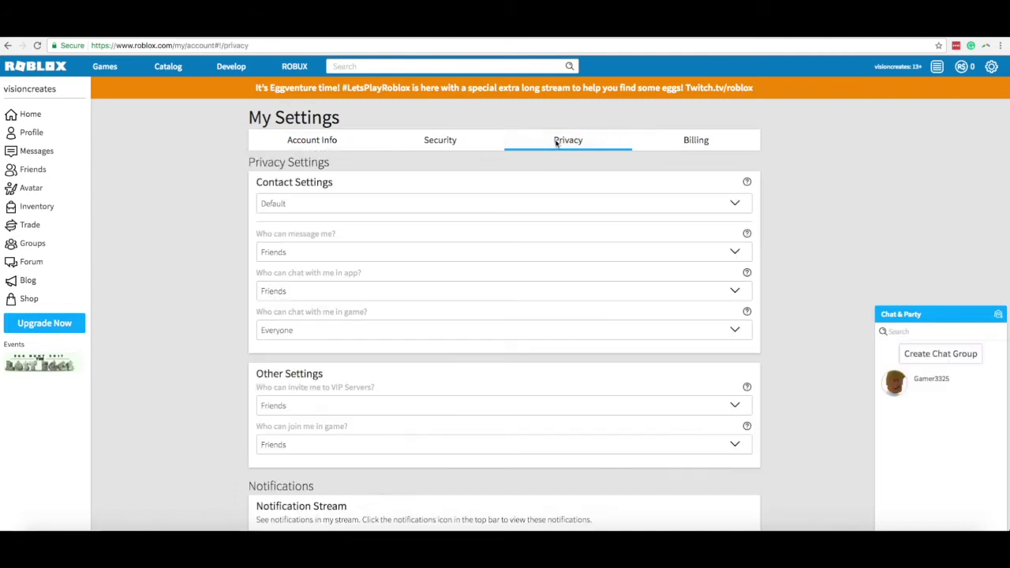
Step: Review the choices for who can message and who can chat in app, and look at the friend's chat window before closing it
scroll(556, 194, "down", 1)
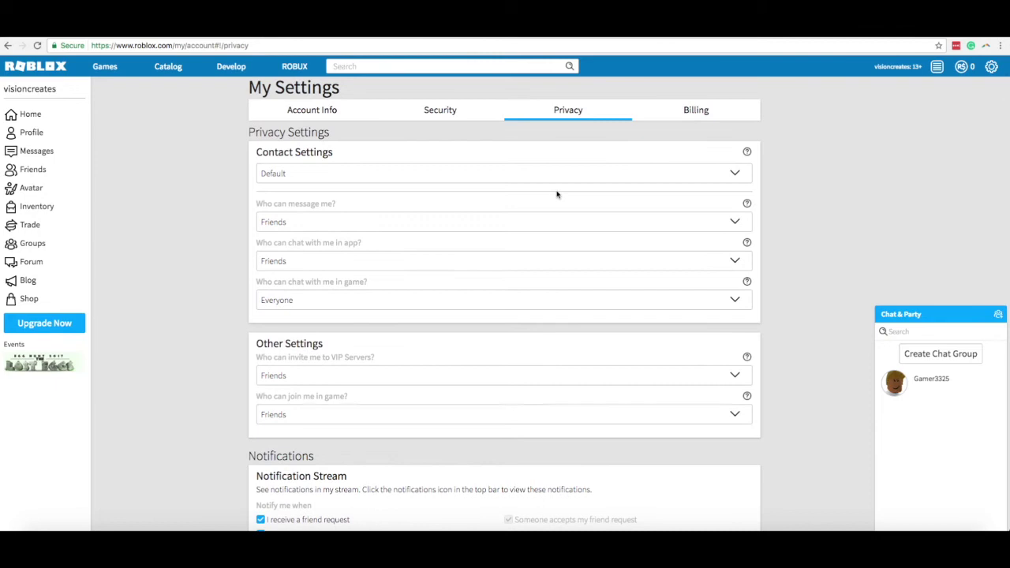
left_click(624, 225)
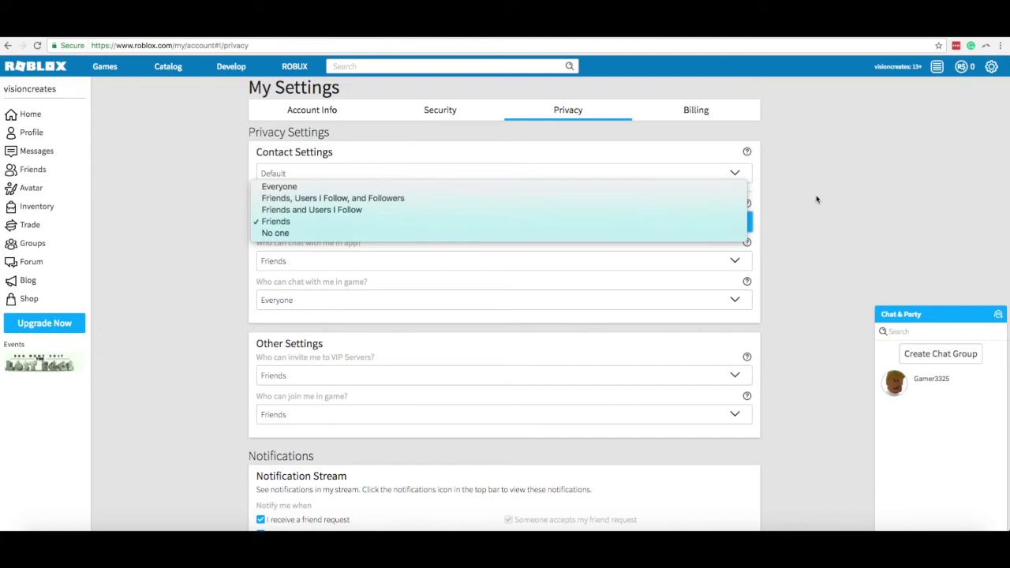
left_click(862, 195)
left_click(402, 260)
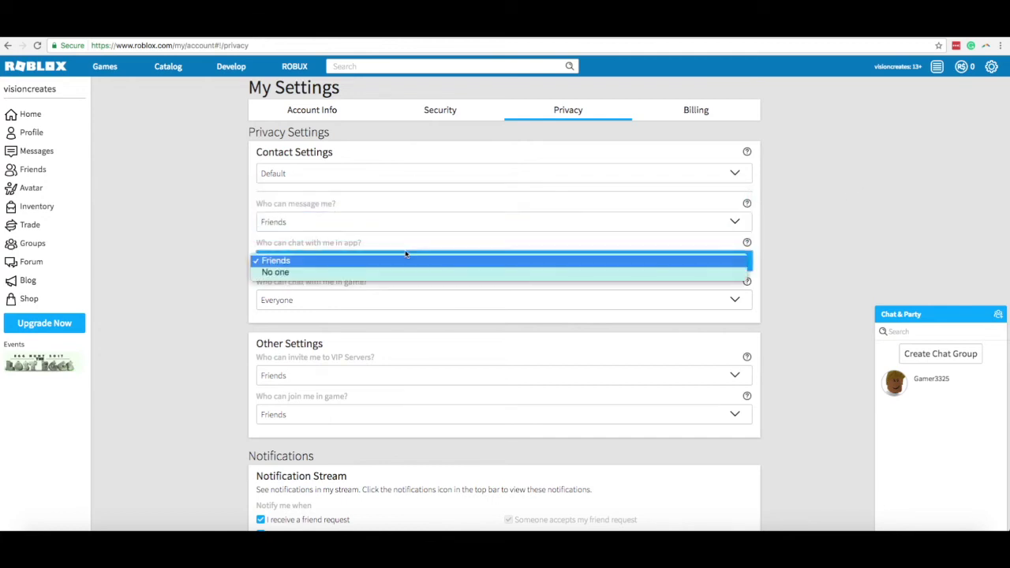
left_click(930, 383)
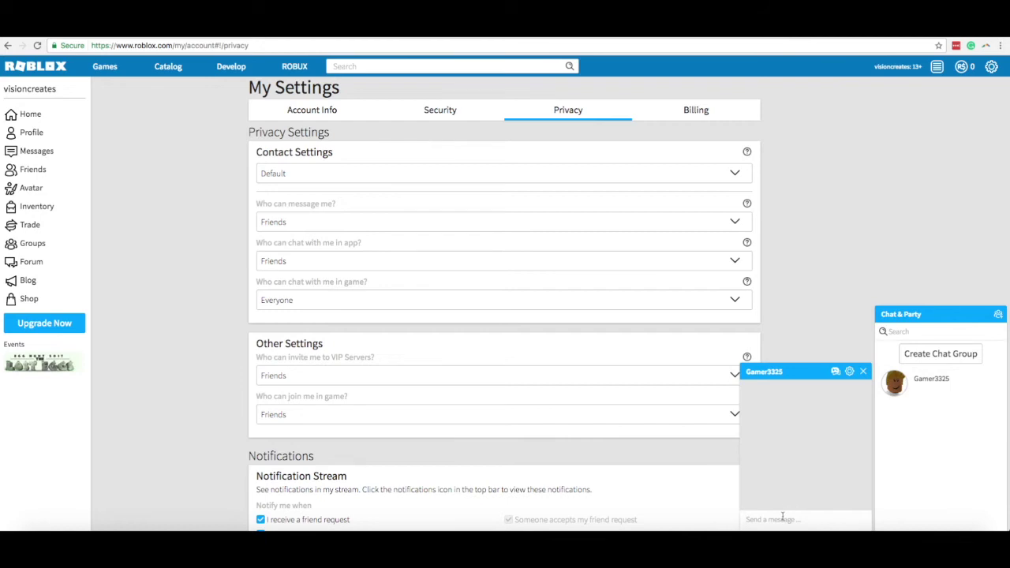
left_click(864, 371)
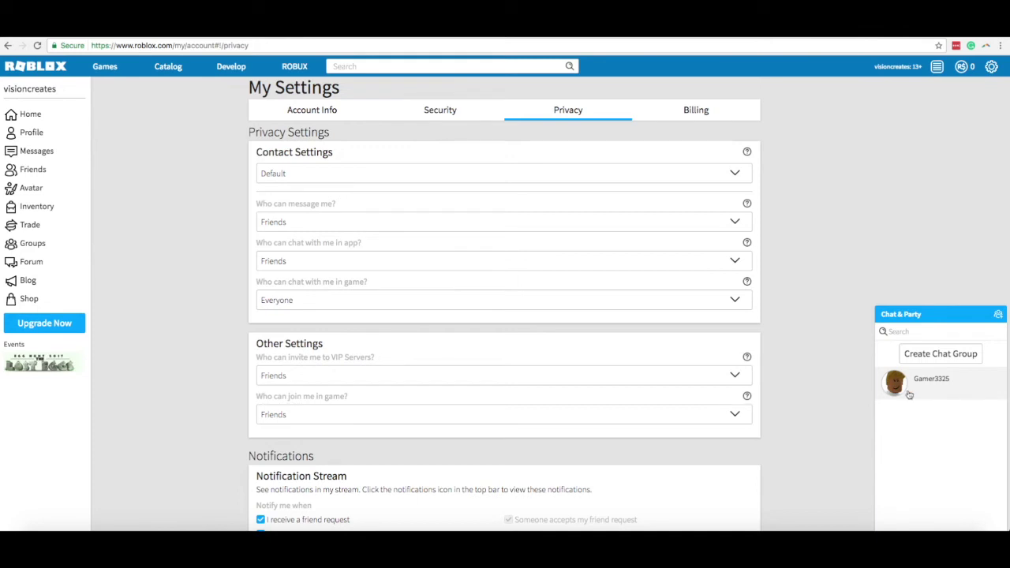
Step: Review the choices for who can chat in game and who can join in game, keeping the current selections
left_click(571, 301)
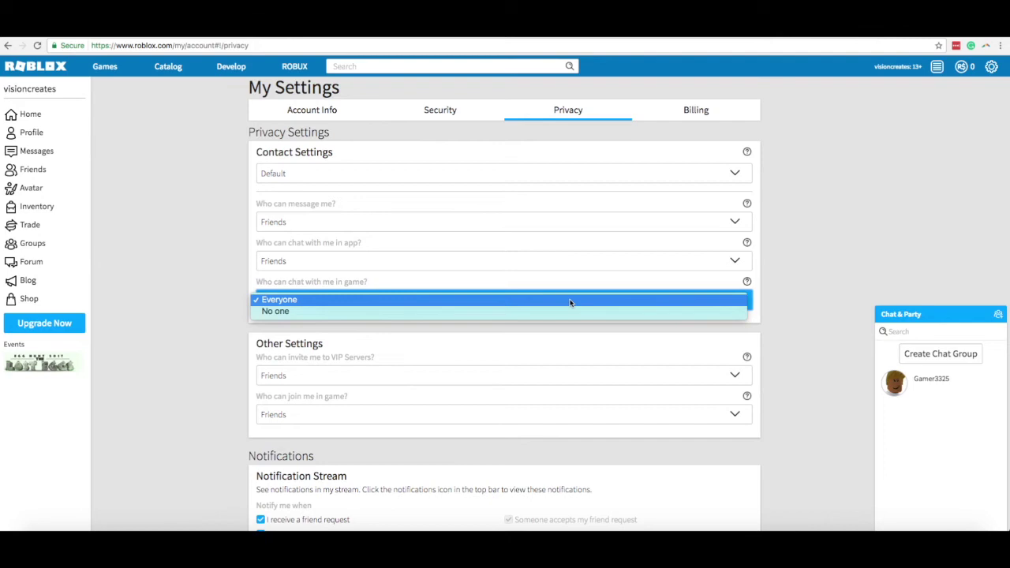
left_click(827, 252)
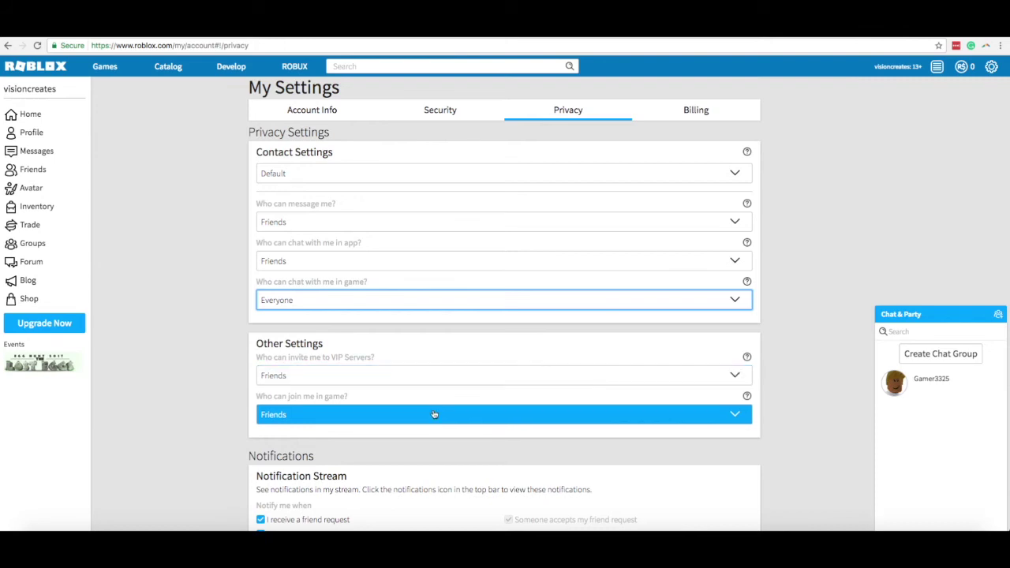
left_click(433, 414)
left_click(790, 263)
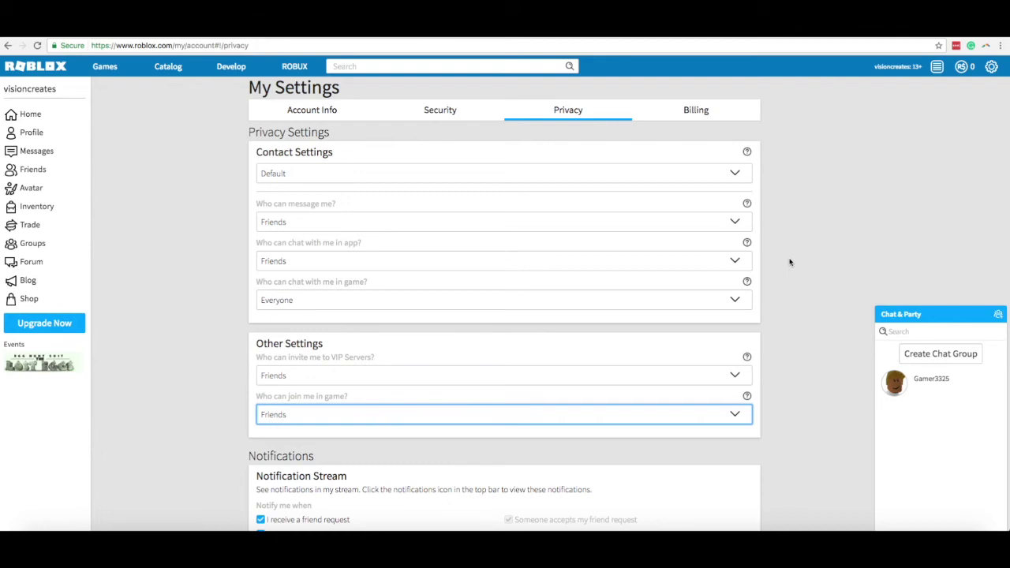
Step: Return to the home page and look through the Inbox, Sent and Archive sections of the account's messages
left_click(42, 114)
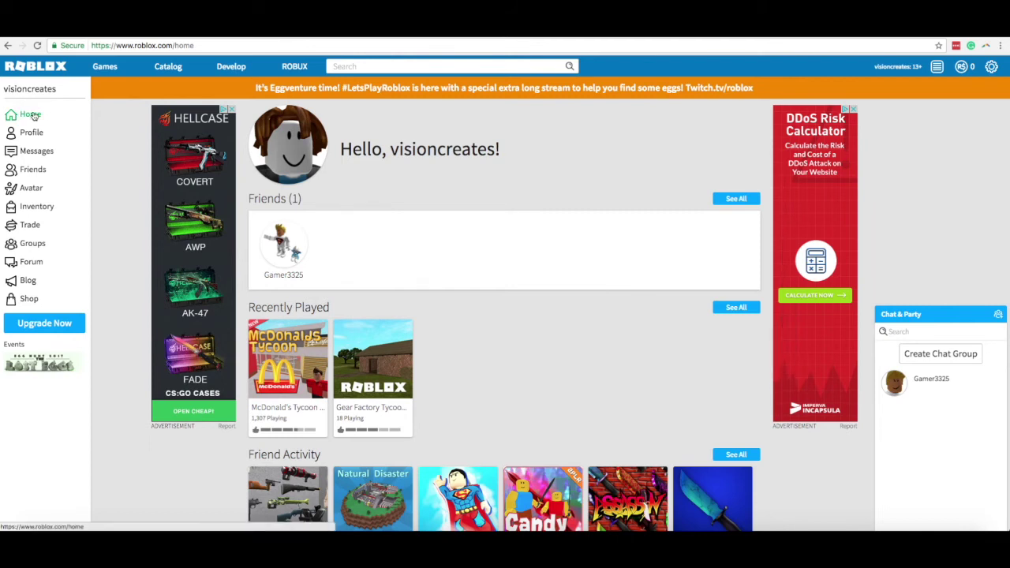
left_click(37, 153)
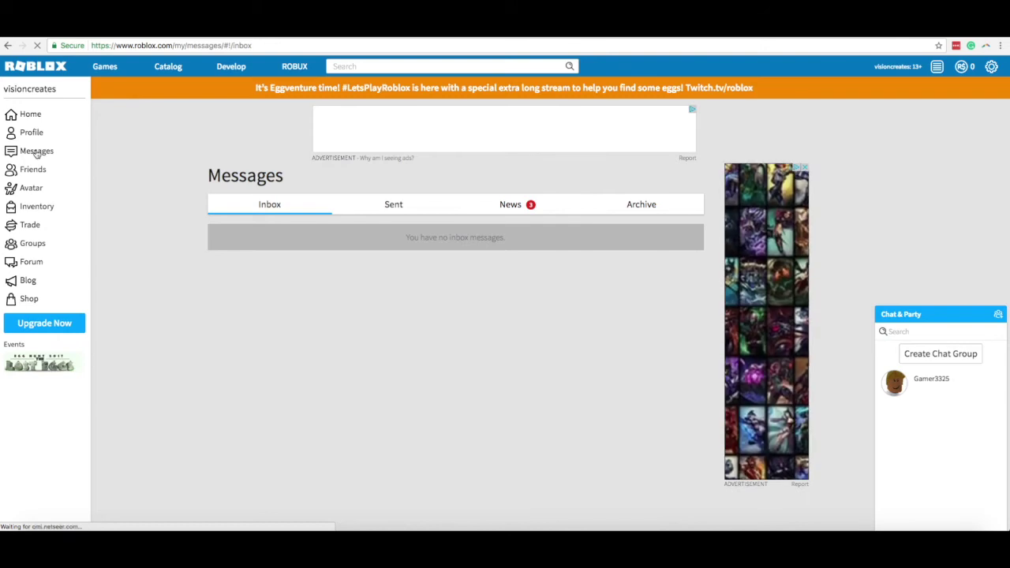
left_click(391, 208)
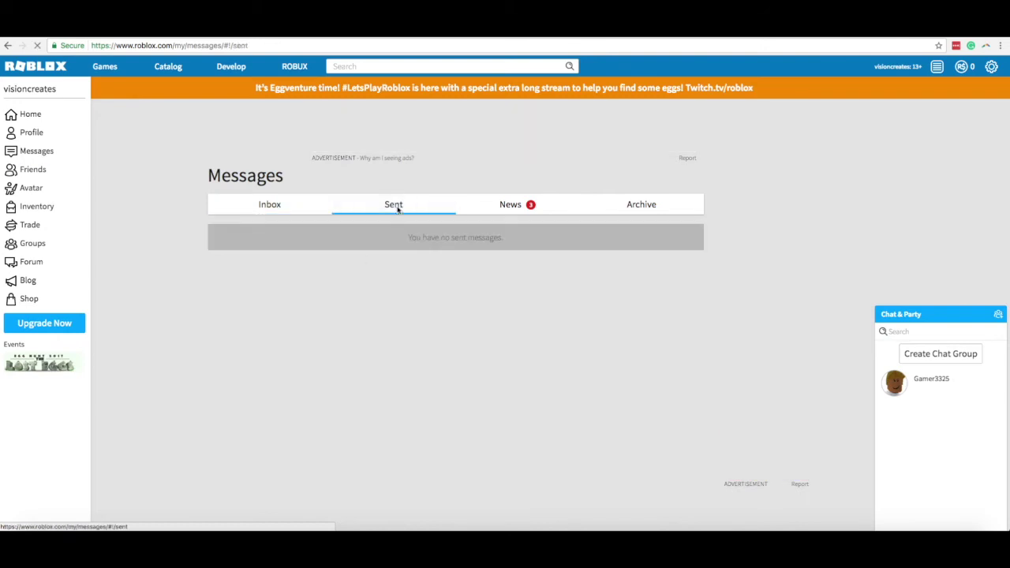
left_click(641, 204)
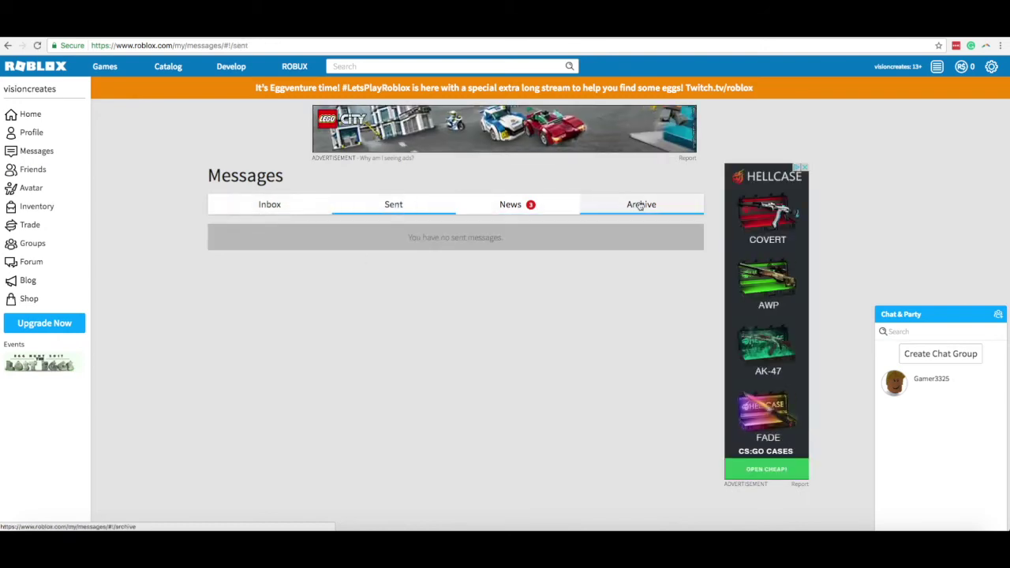
left_click(317, 214)
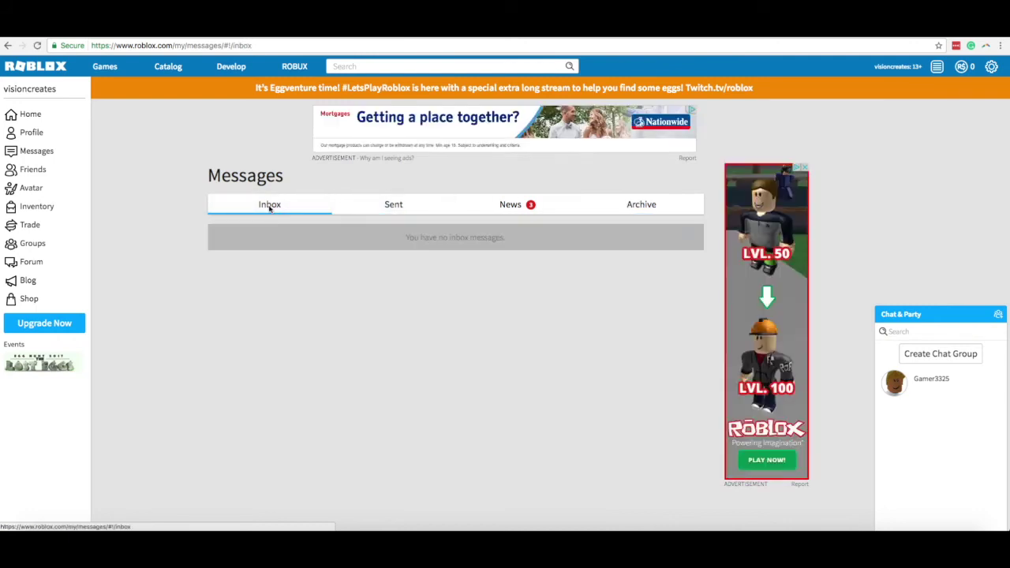
Step: View the account's friends list and return to the home page
left_click(35, 177)
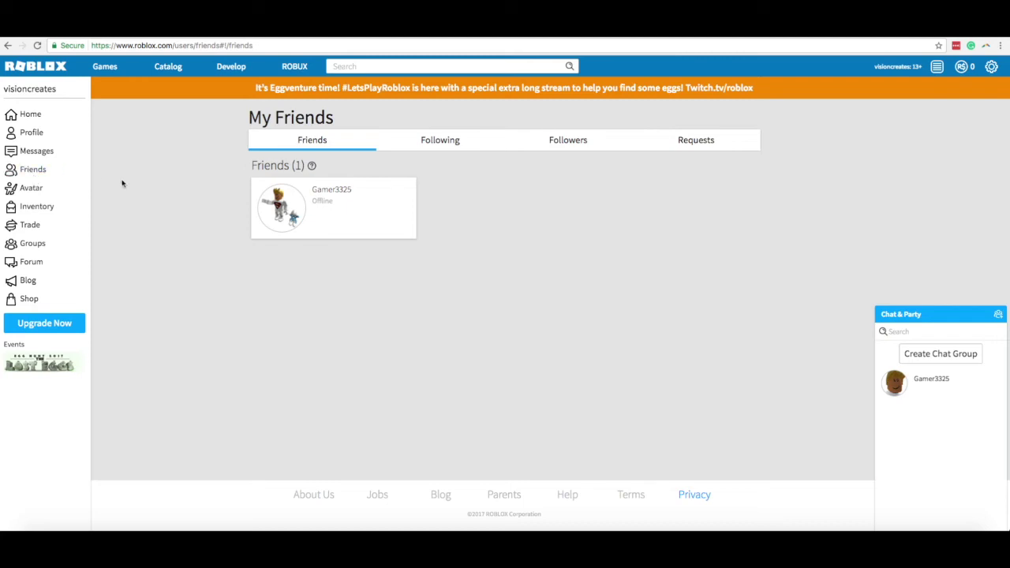
left_click(30, 114)
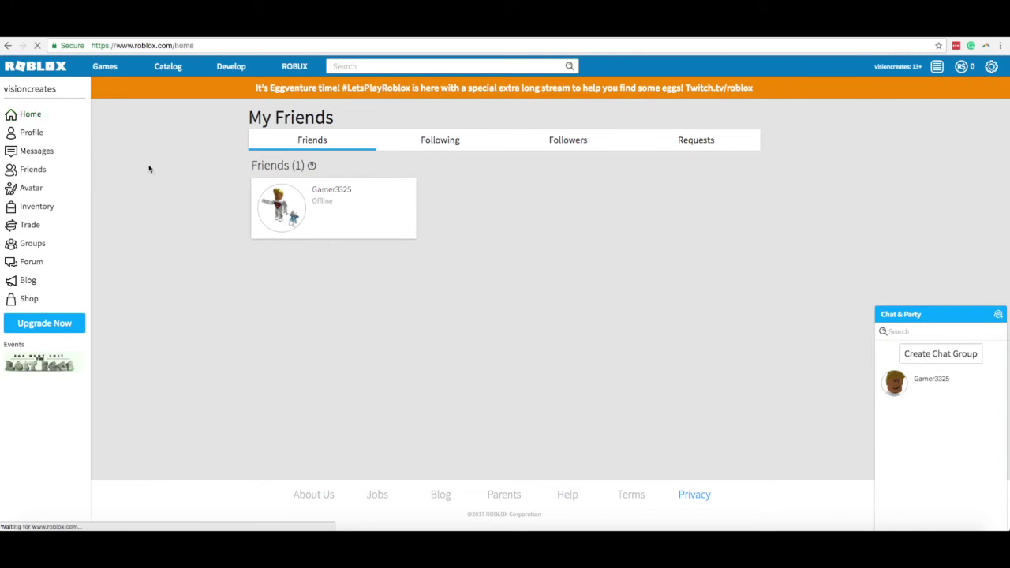